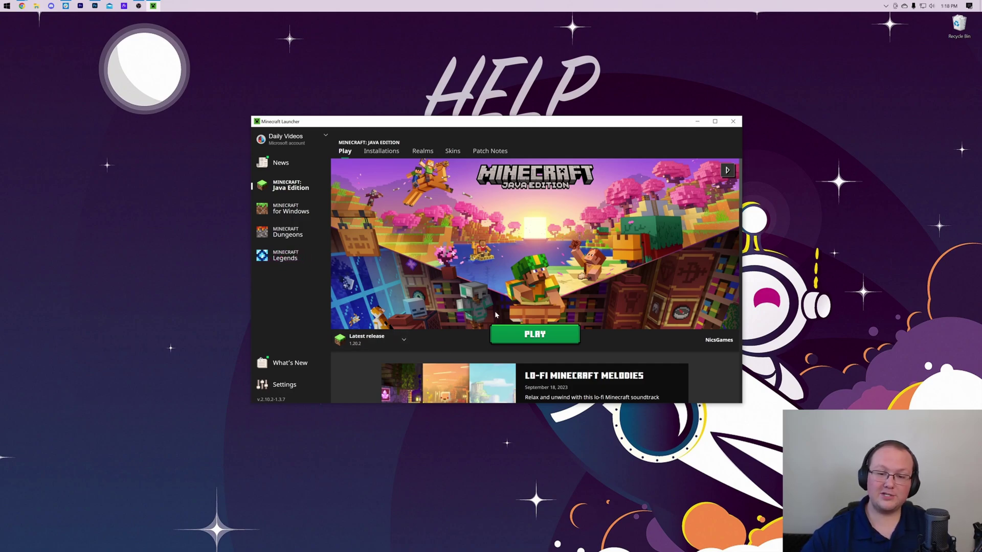
Launch the latest release of Minecraft Java Edition, 1.20.2, and close the game from its title screen
left_click(509, 334)
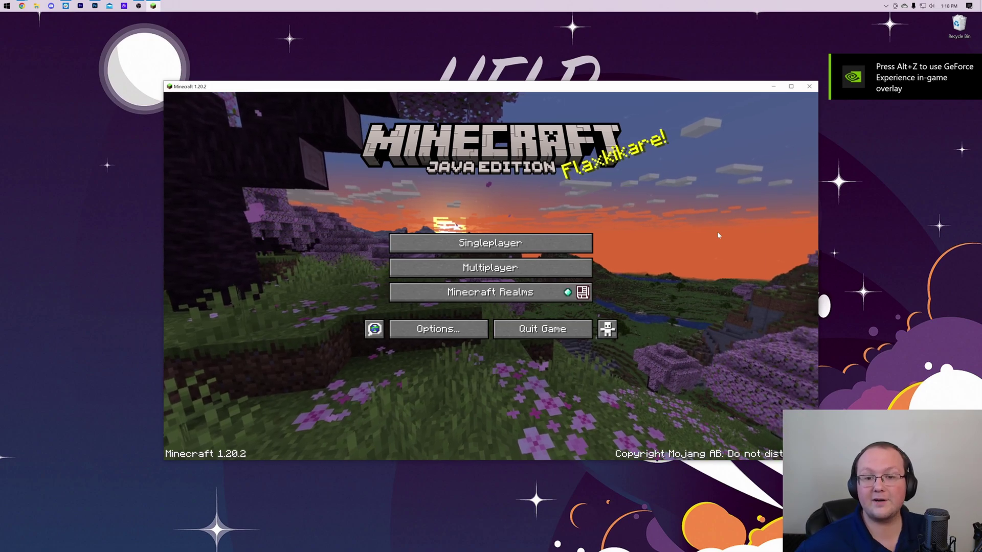
left_click(811, 86)
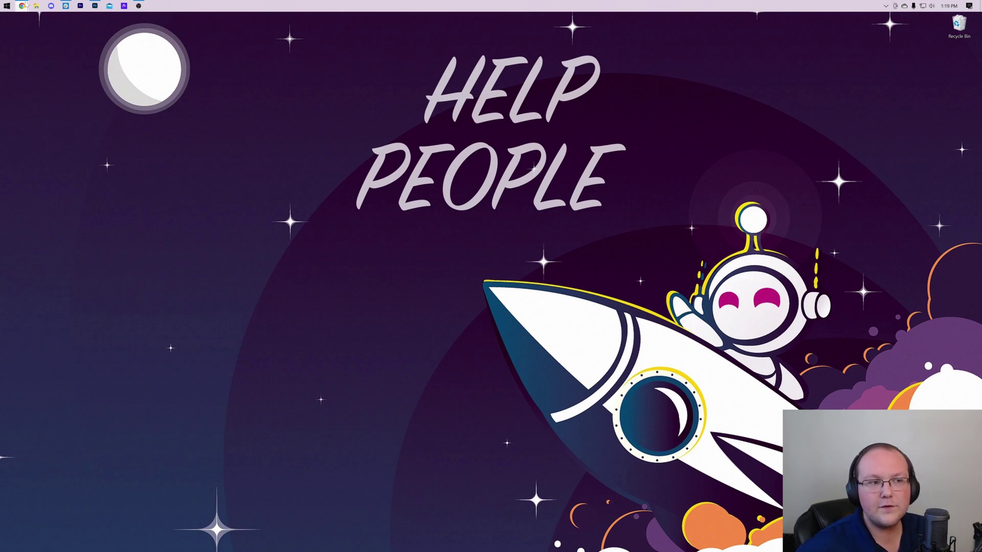
Switch to Chrome, take the $29.99 Minecraft package on minecraft.net to checkout, and close that page at the sign-in stage
mouse_move(26, 6)
left_click(87, 49)
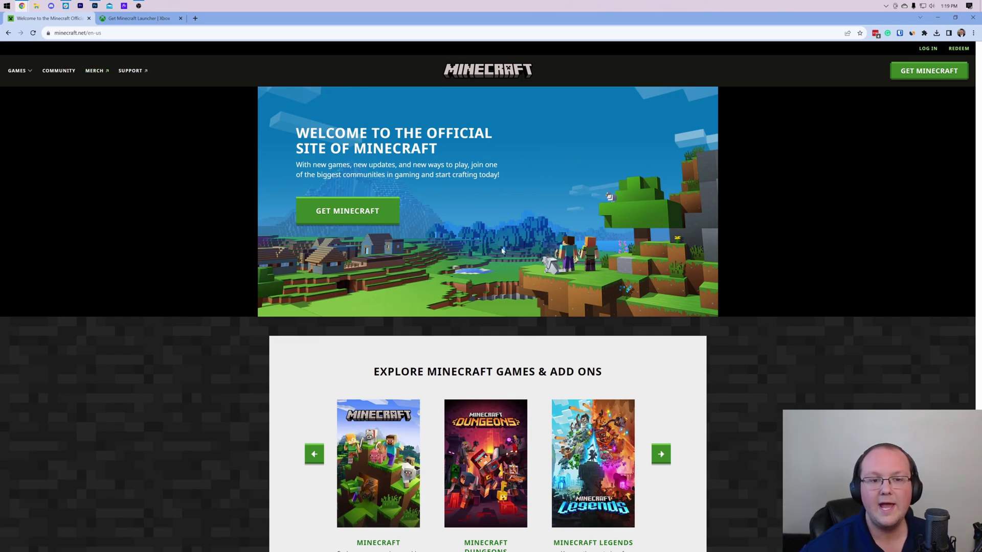
left_click(311, 210)
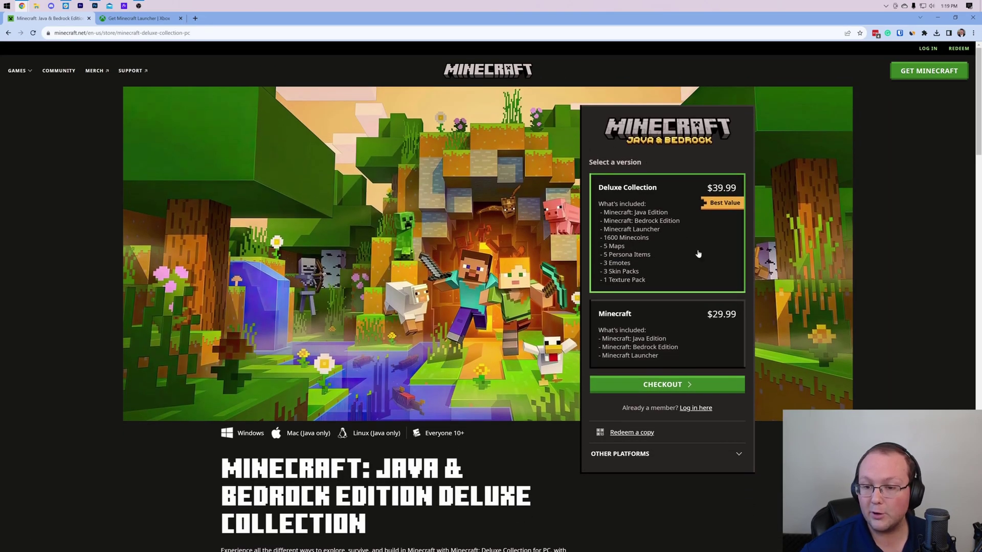
left_click(709, 339)
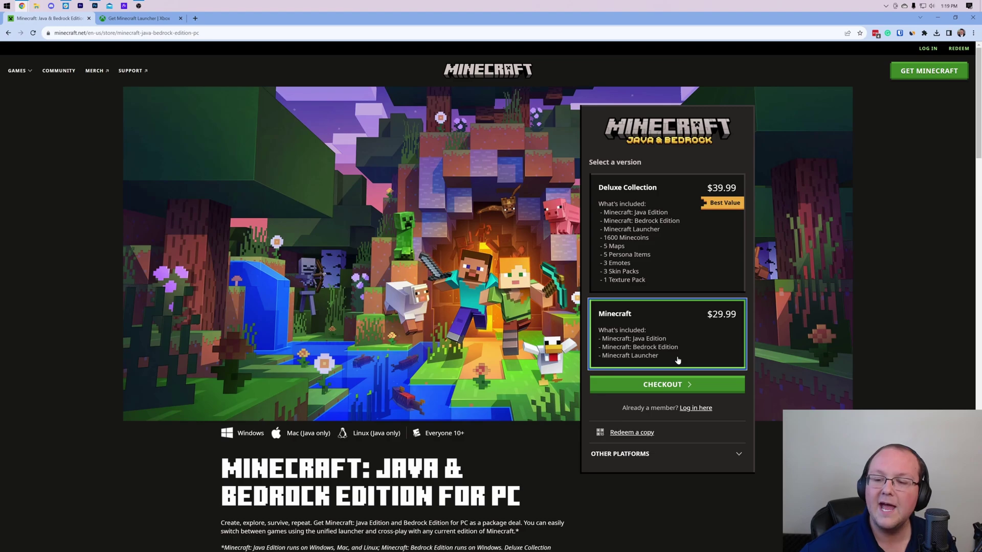
left_click(668, 388)
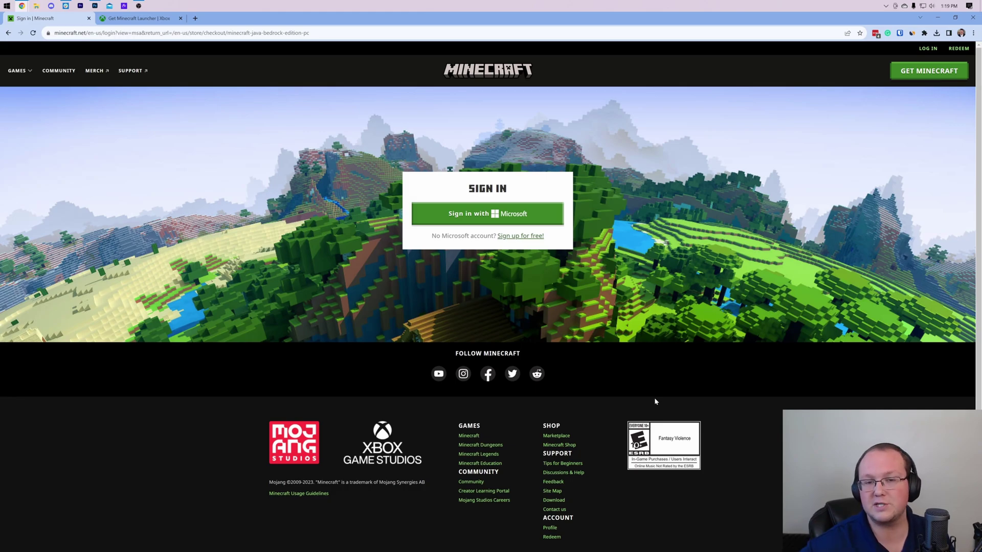
left_click(88, 18)
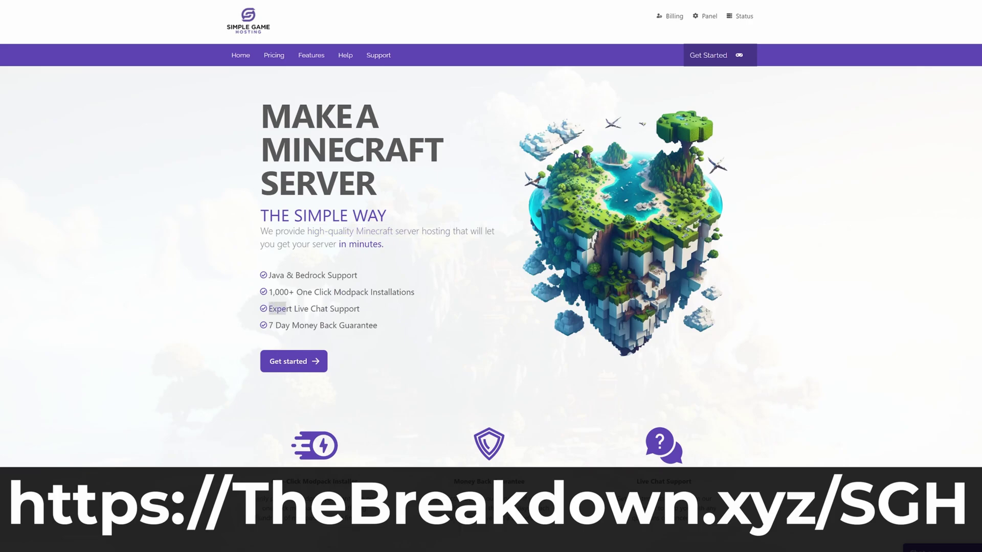
Review the features on the SimpleGameHosting home page, highlighting the One-Click Modpack Installer heading
scroll(491, 230, "down", 4)
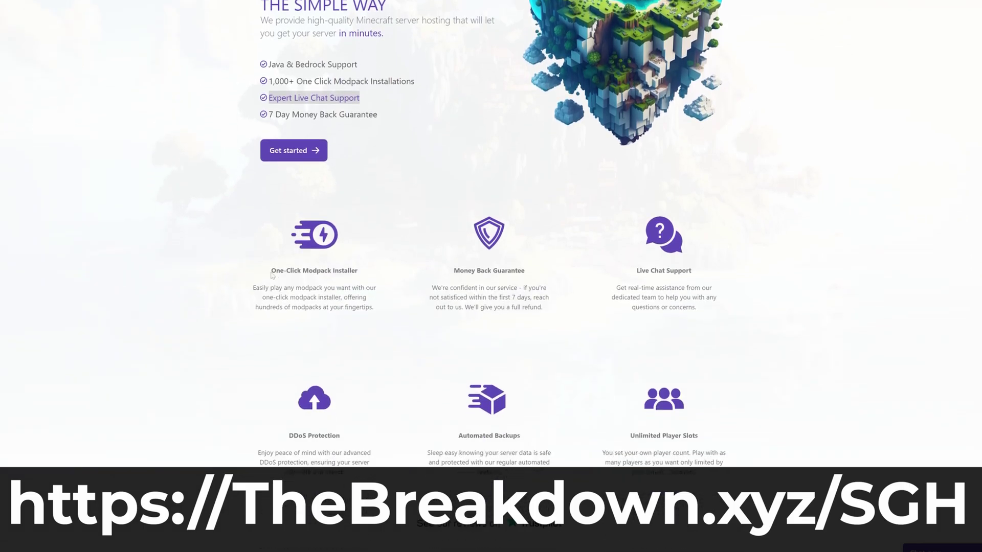
left_click_drag(272, 275, 361, 272)
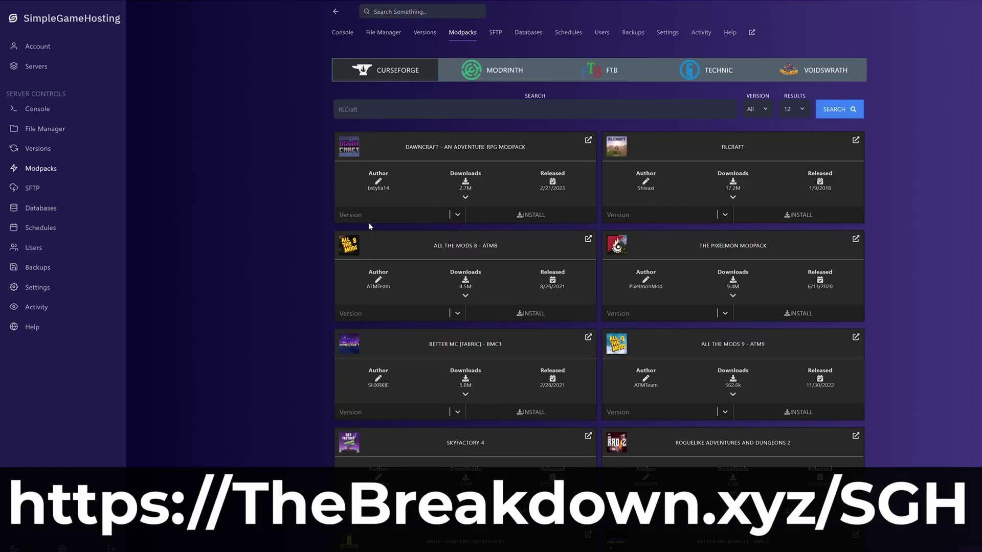
left_click(368, 220)
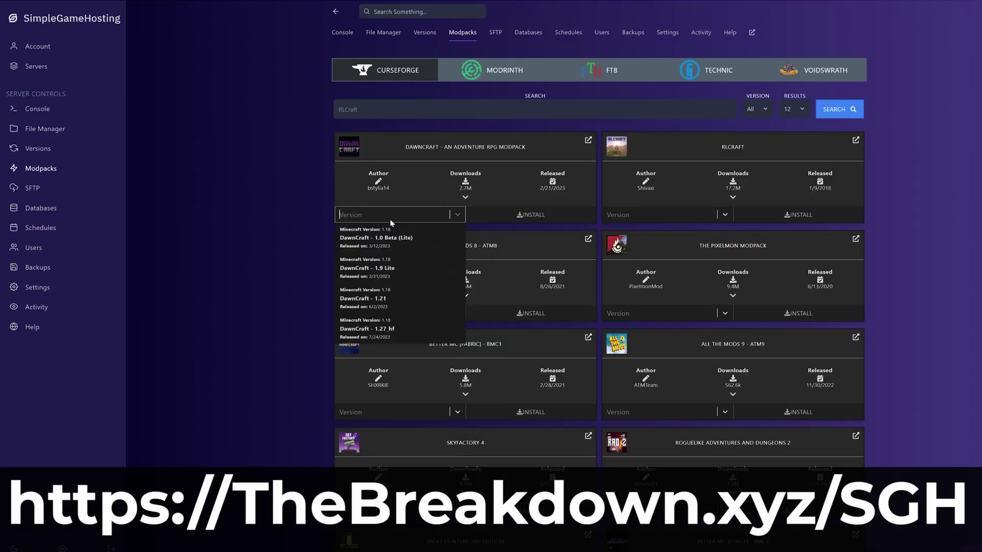
left_click(389, 315)
left_click(519, 221)
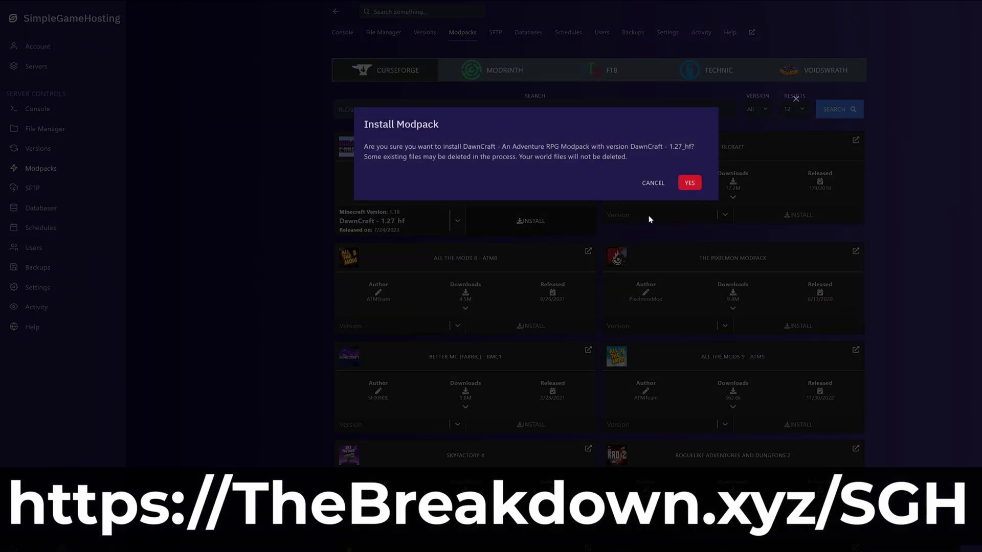
left_click(654, 182)
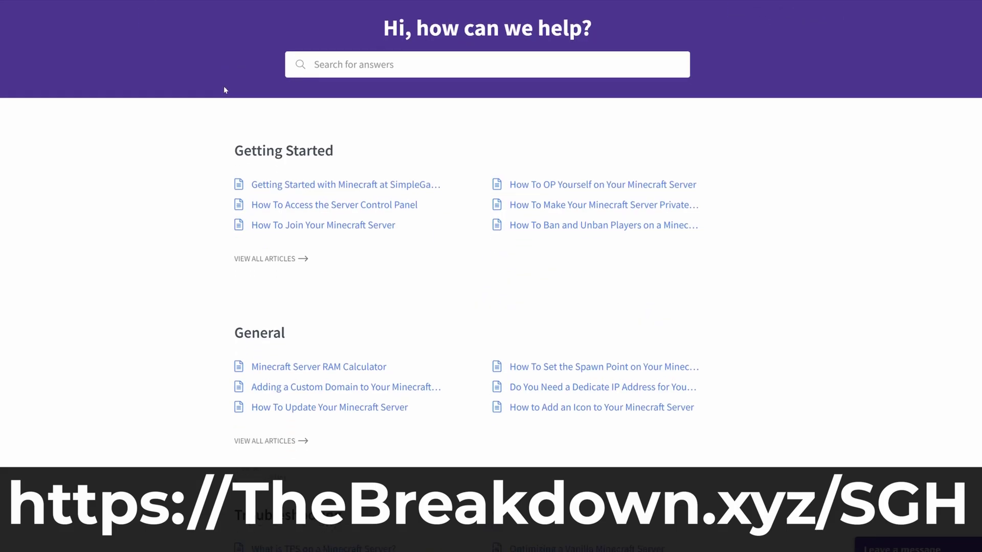
Open the help article on setting up modpacks on a Minecraft server and read its RAM guide and installation instructions
scroll(220, 84, "down", 5)
scroll(210, 79, "down", 5)
left_click(403, 362)
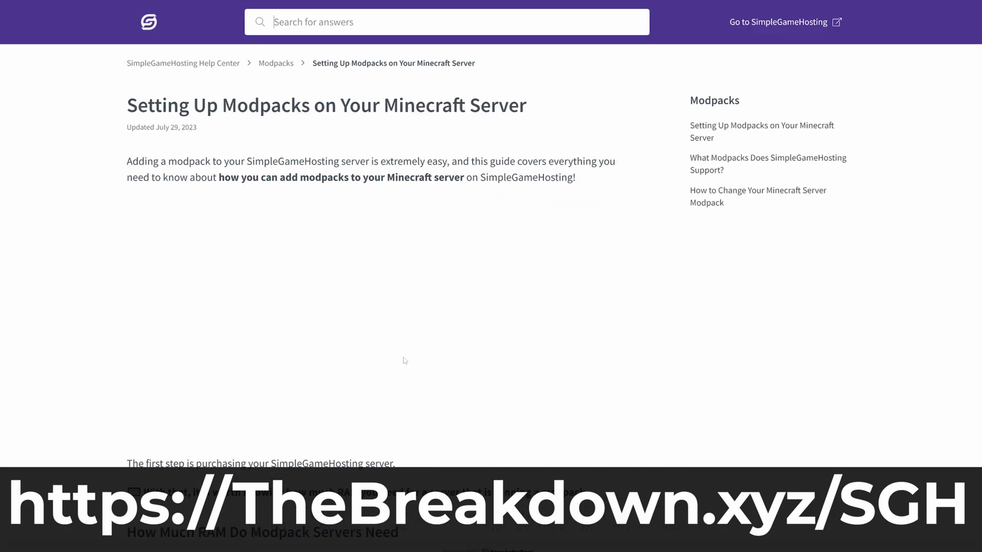
scroll(114, 283, "down", 10)
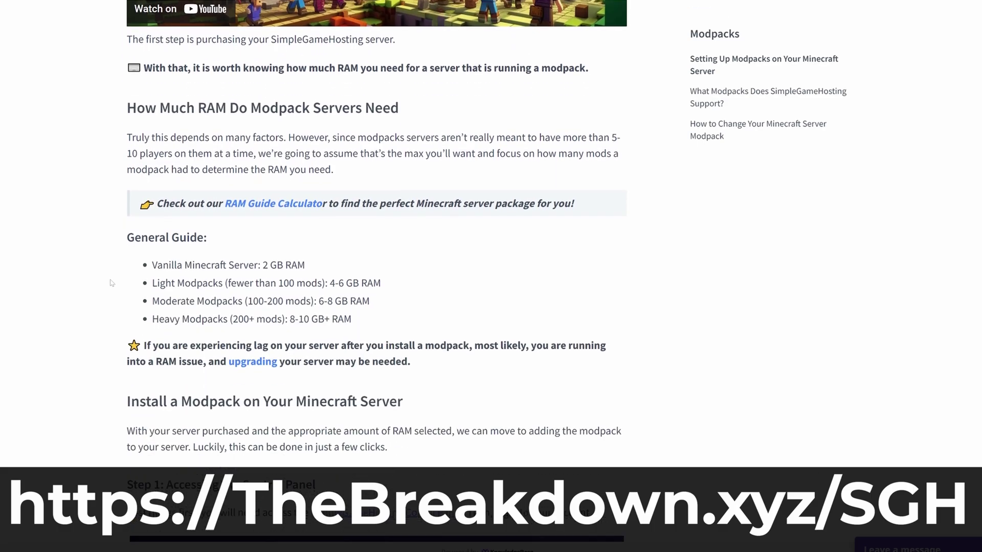
scroll(112, 280, "down", 6)
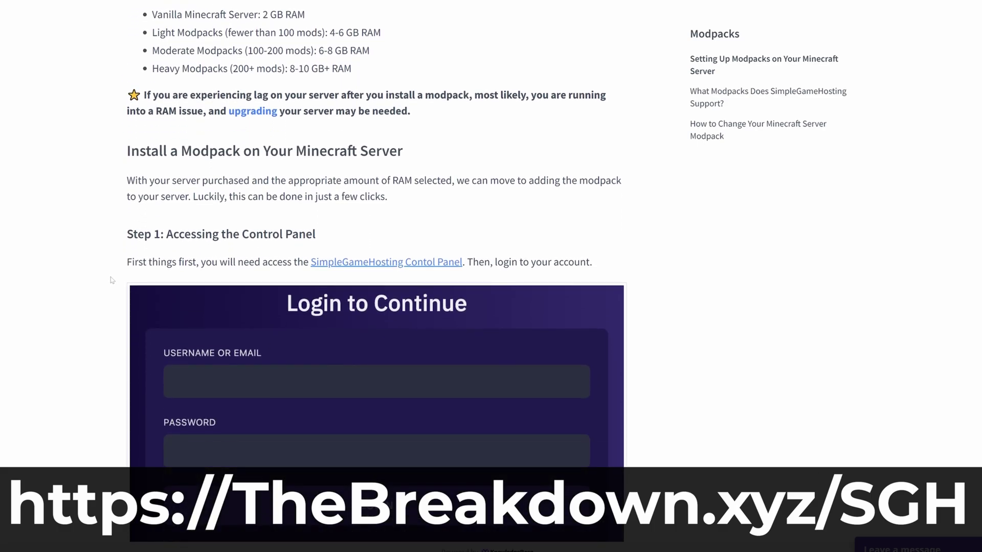
scroll(112, 280, "down", 3)
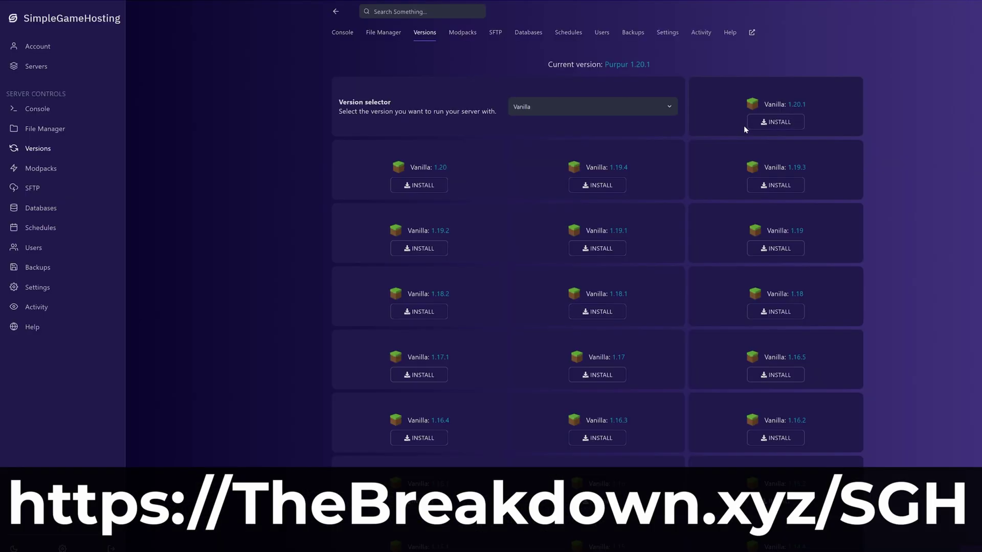
Request installation of Vanilla 1.20.1 on the hosted server
left_click(767, 123)
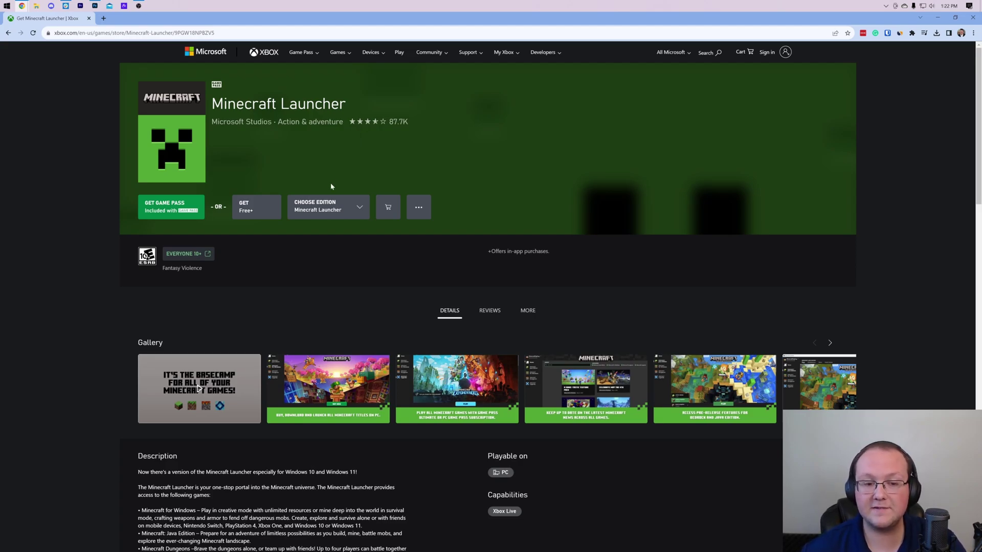
Choose the free Minecraft Launcher edition on the Xbox store page and get it
left_click(323, 201)
left_click(340, 234)
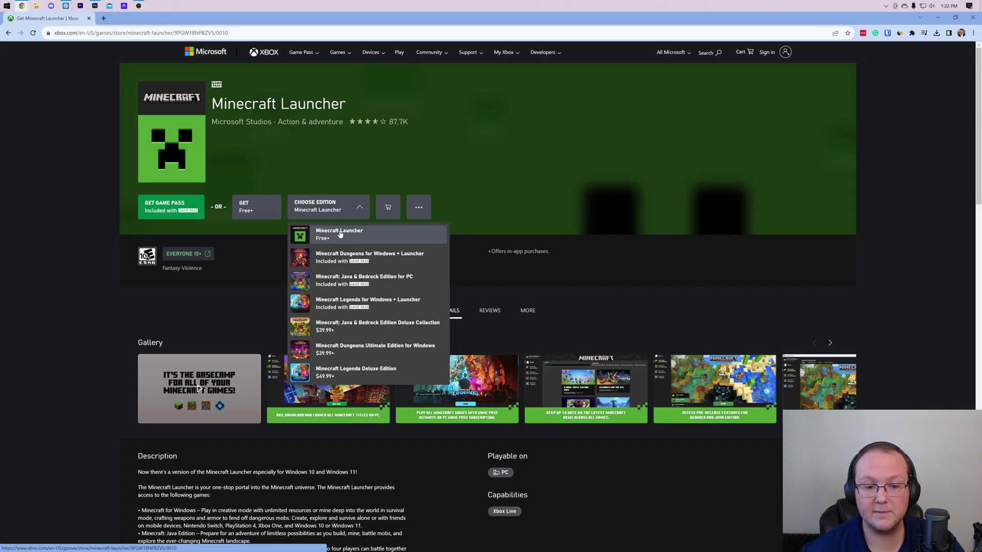
left_click(340, 234)
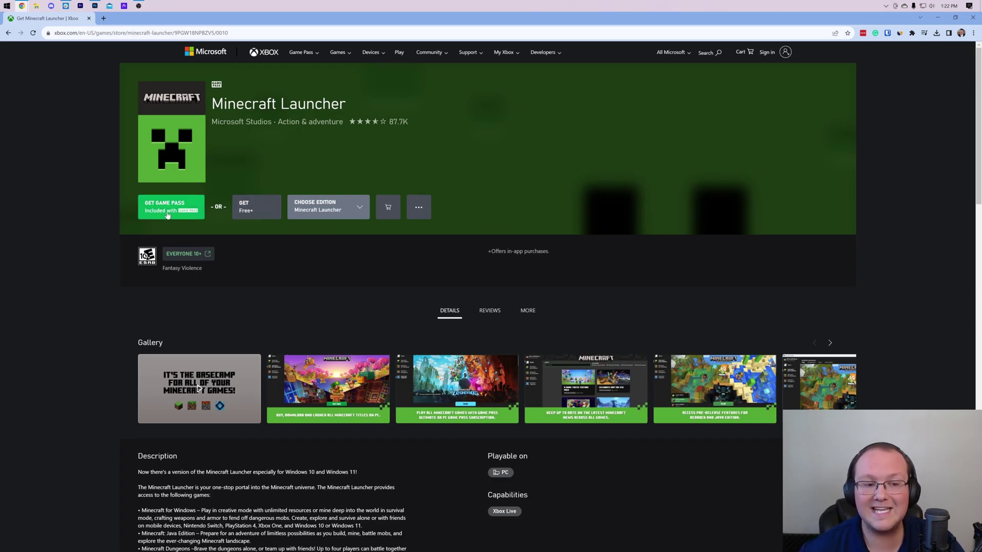
left_click(254, 210)
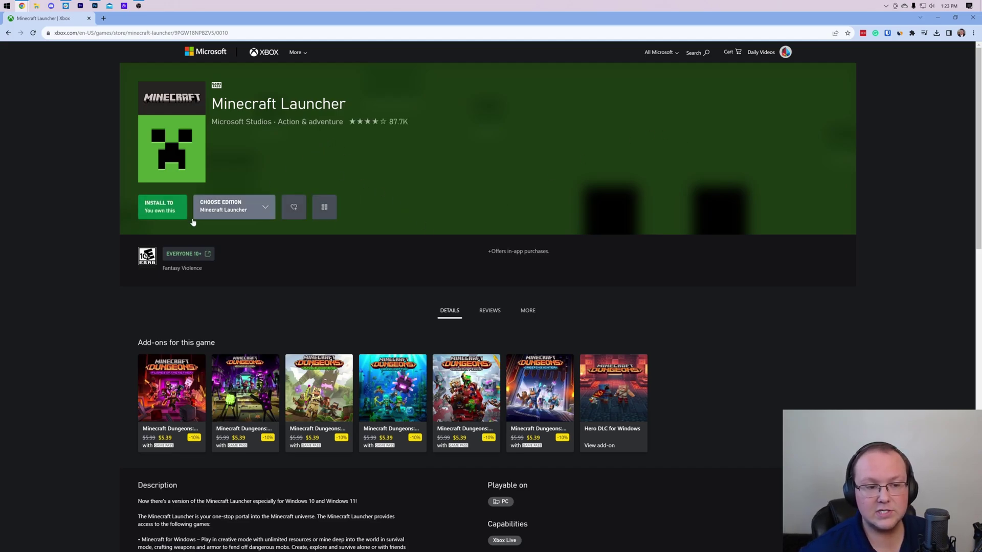
Start installing the owned Minecraft Launcher through the Xbox app and minimize the browser
left_click(159, 210)
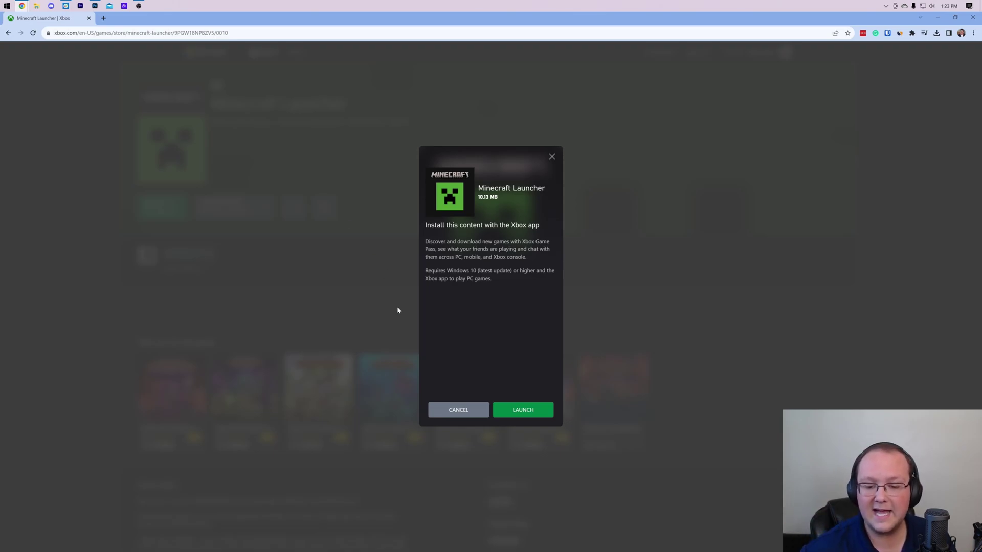
left_click(527, 410)
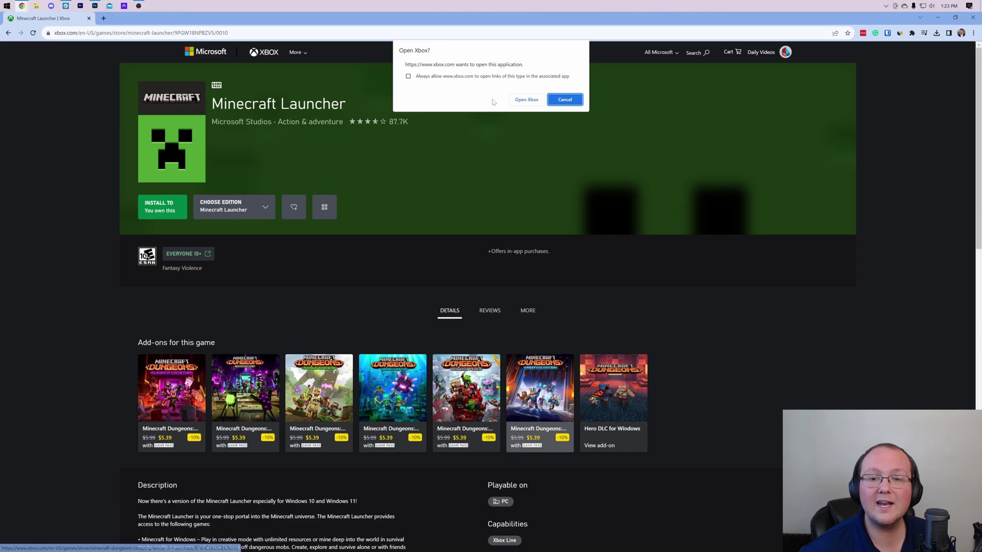
left_click(527, 99)
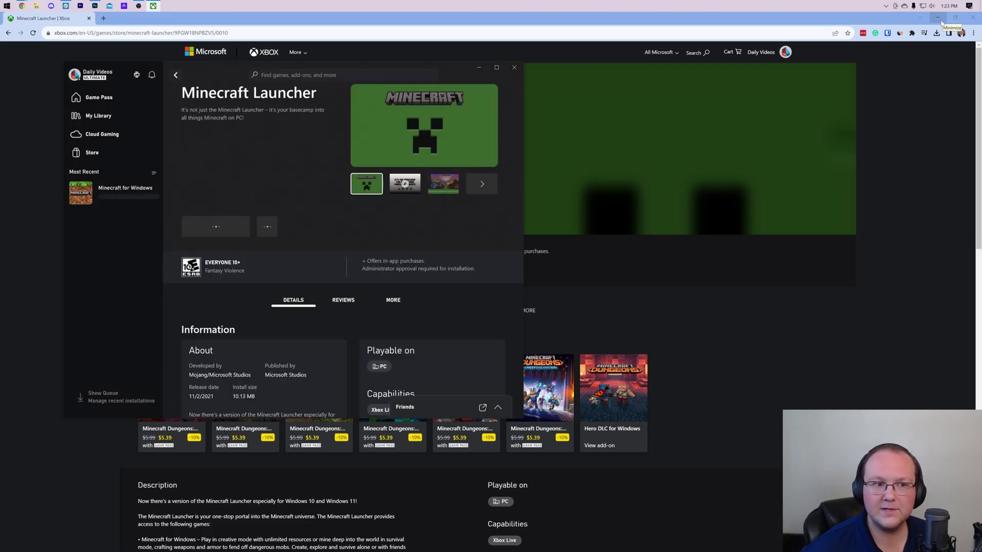
left_click(944, 19)
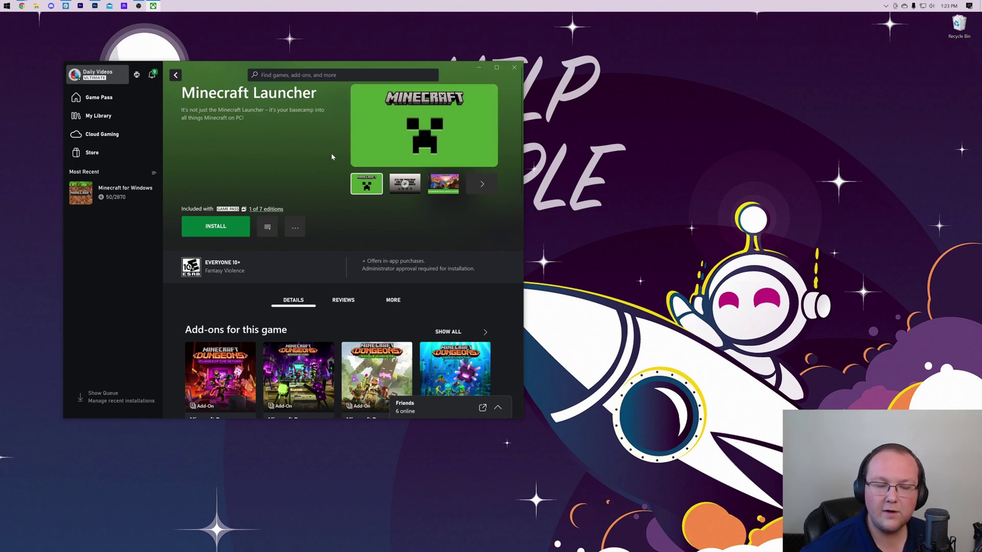
Find and open the Microsoft Store through Windows search, and close the Xbox app window
left_click(6, 6)
type("m")
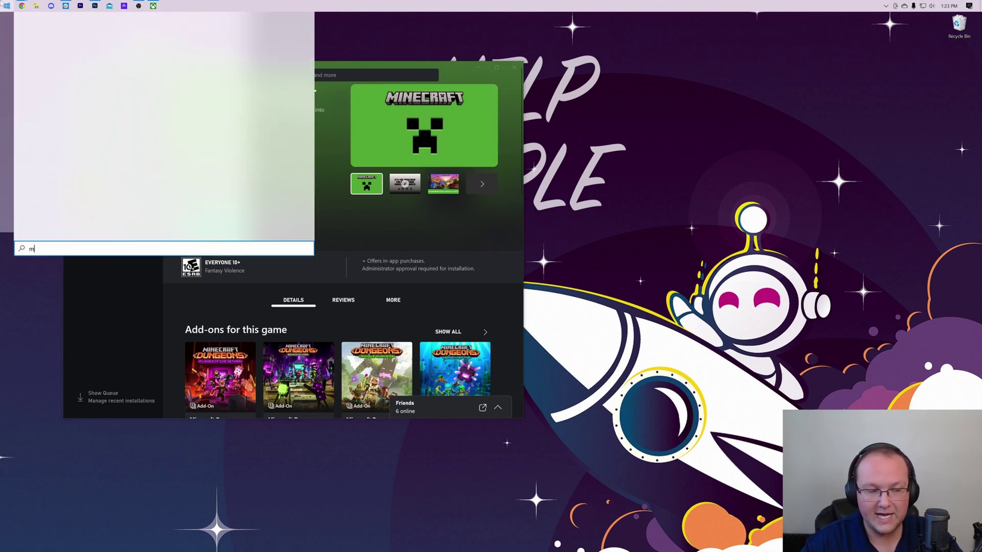
type("icro")
key("Return")
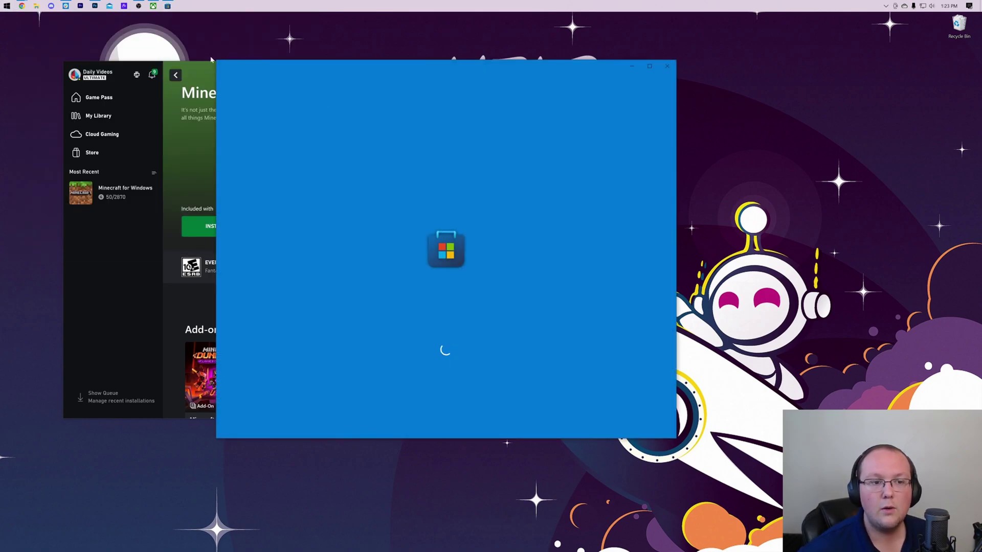
left_click(211, 62)
left_click(516, 67)
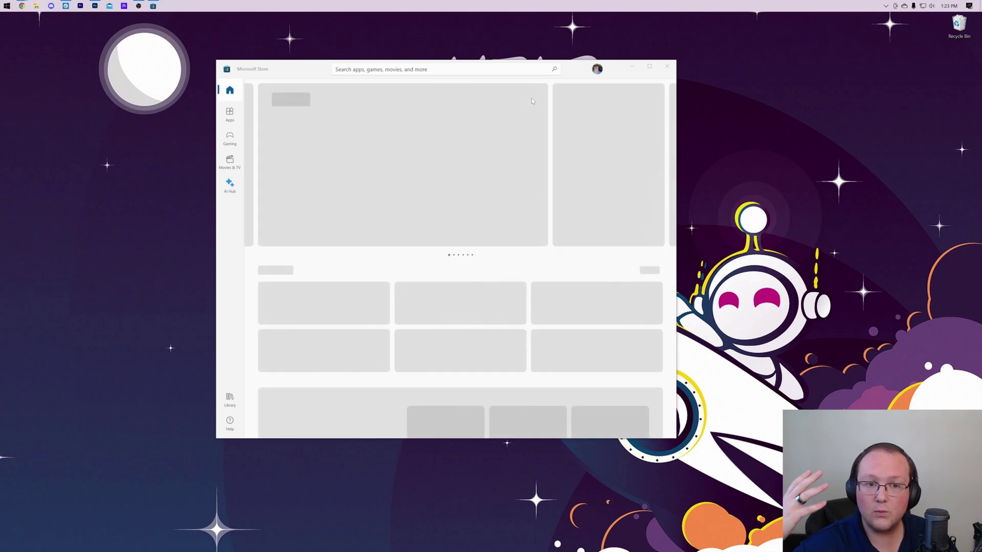
Search the Microsoft Store for "xbox" and open the Xbox app's product page
left_click(336, 70)
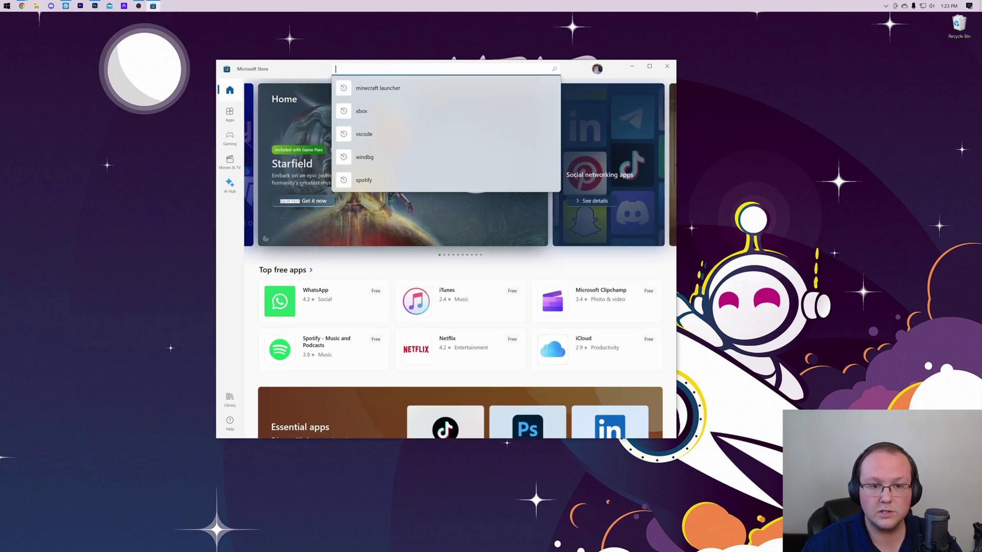
type("xbox")
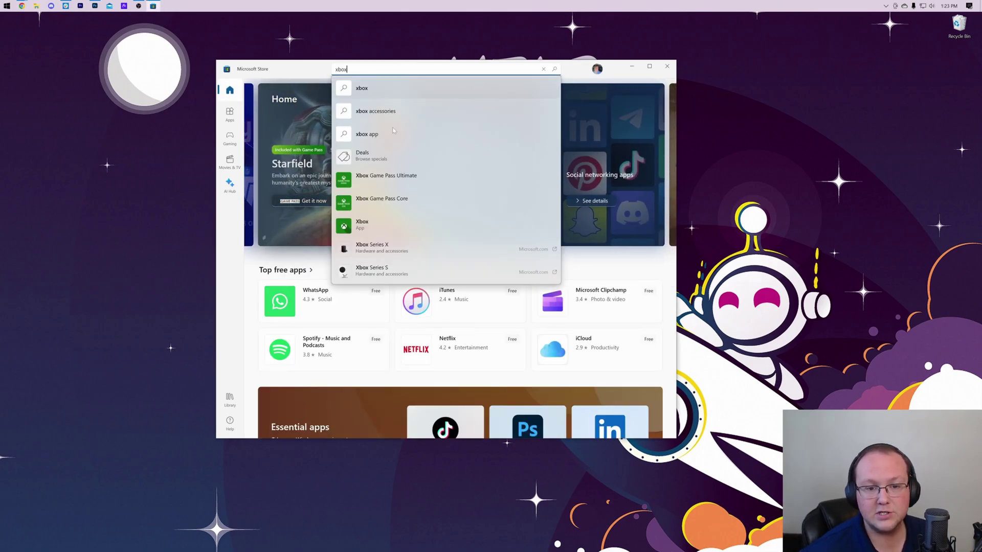
left_click(382, 91)
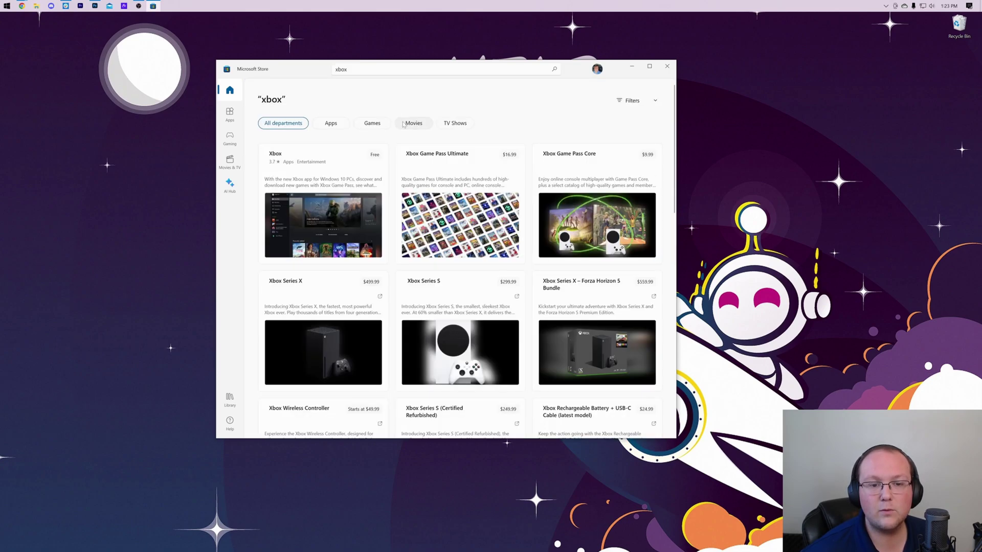
left_click(330, 166)
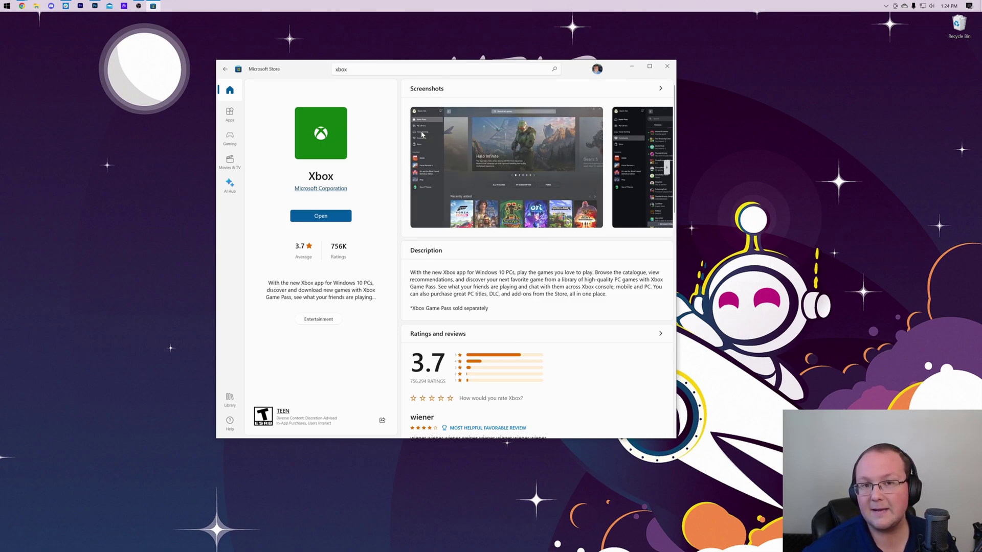
Leave the Xbox product page for the store's home page and close the Microsoft Store
left_click(348, 69)
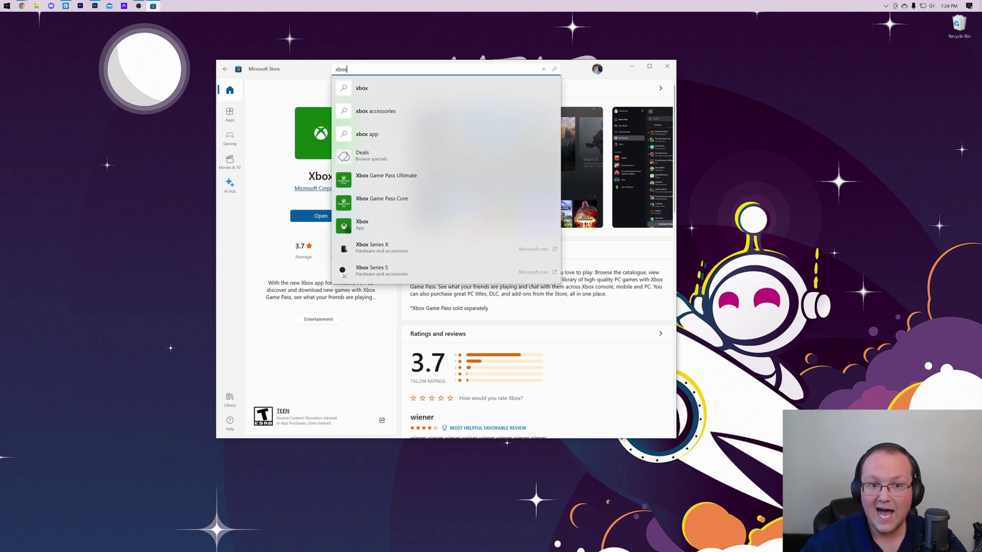
key("Escape")
key("alt+Left")
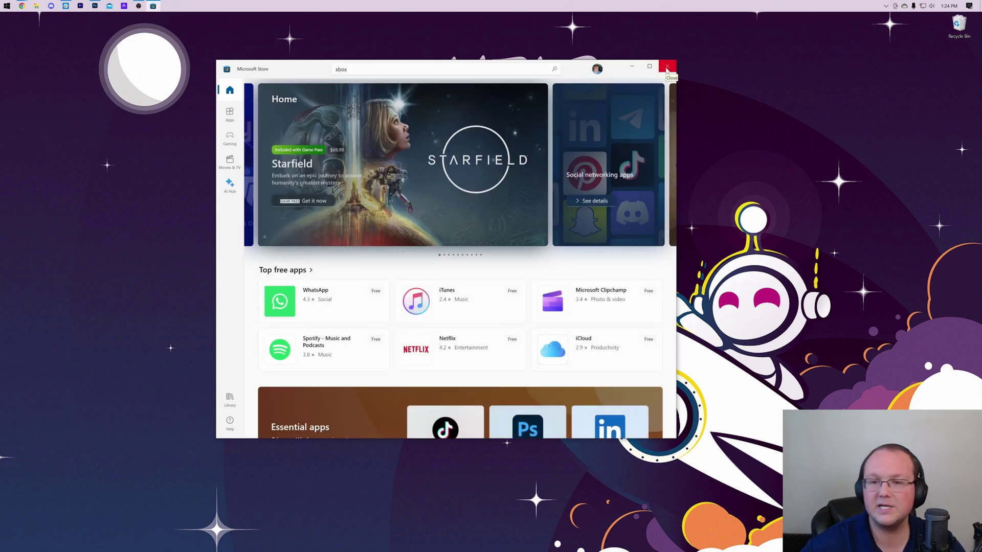
key("ctrl+f")
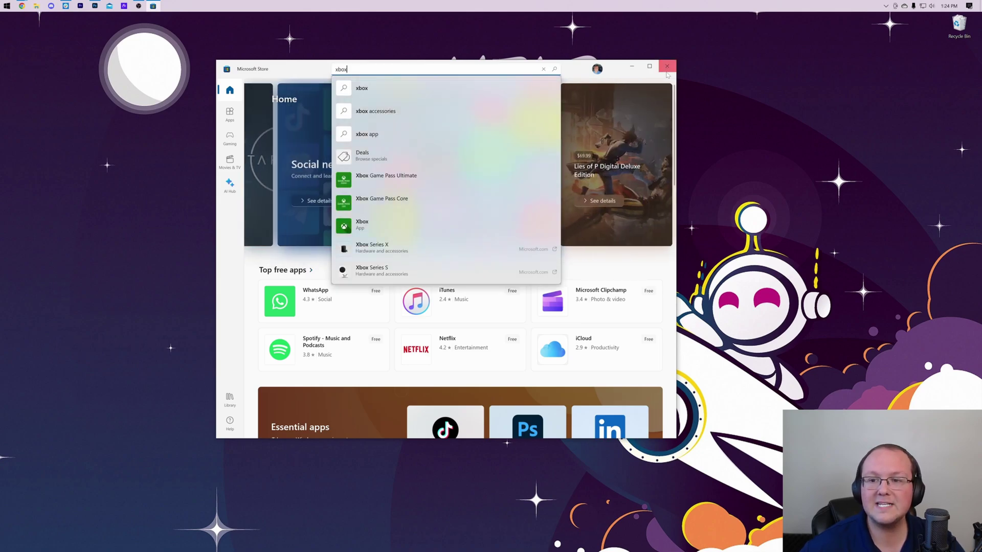
left_click(668, 74)
Find and reopen the Microsoft Store through Windows search
left_click(6, 6)
type("mci")
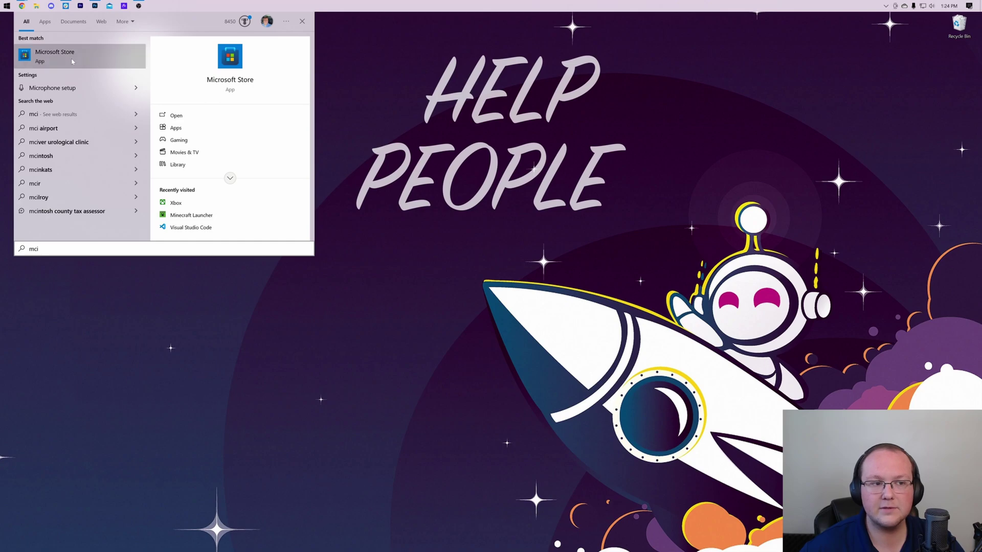
left_click(379, 148)
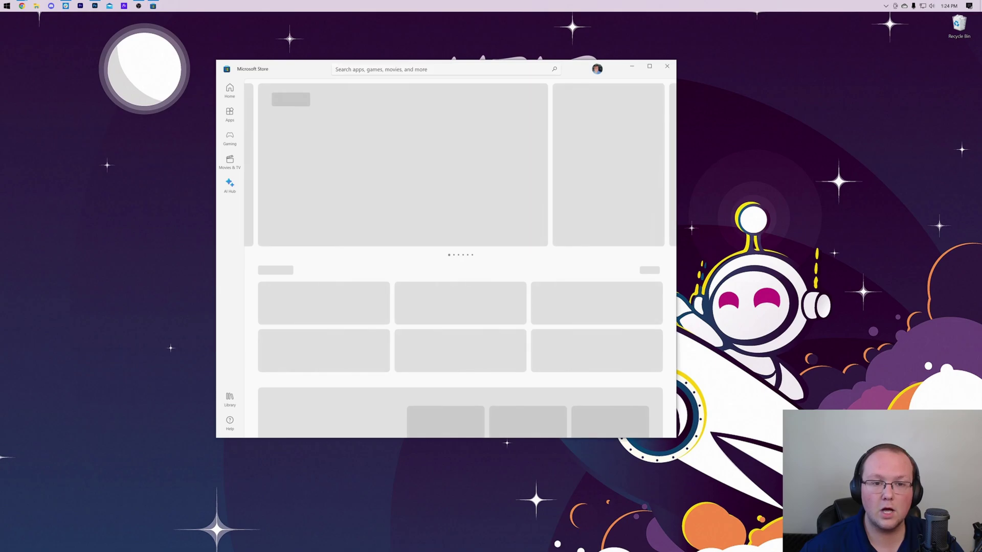
Search the Microsoft Store for "minecraft launcher" and open the Minecraft Launcher's product page
left_click(445, 68)
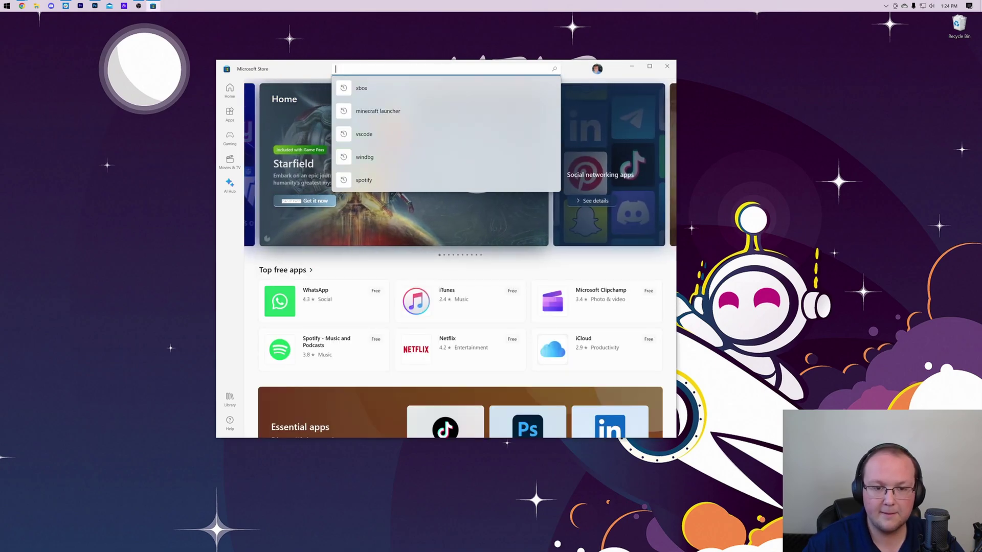
left_click(382, 112)
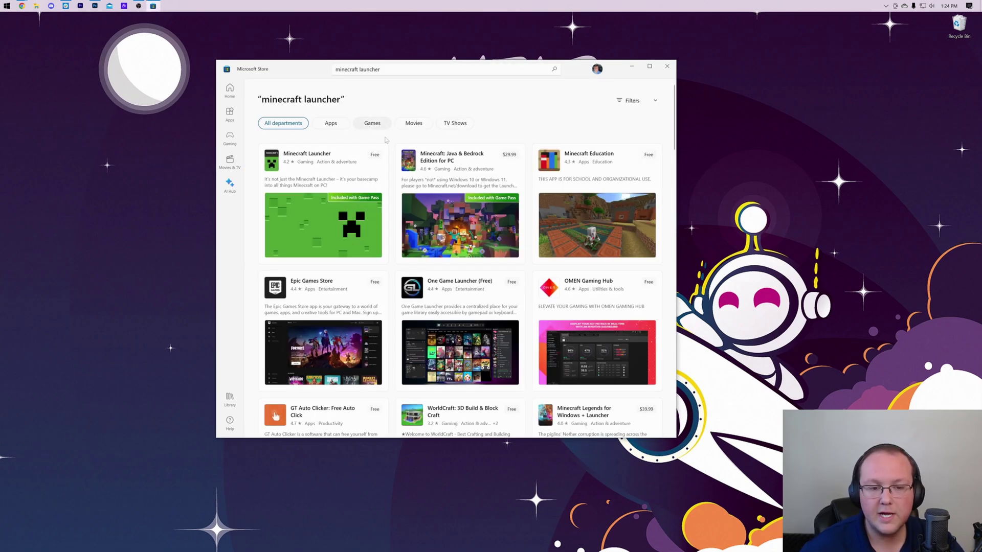
left_click(301, 177)
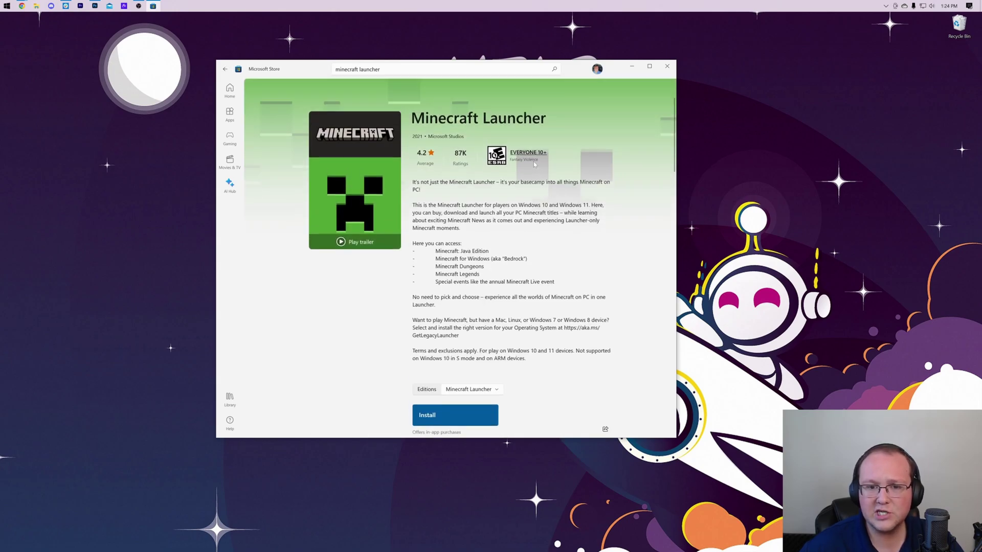
Install the Minecraft Launcher from its store page and close the Microsoft Store
scroll(466, 147, "down", 3)
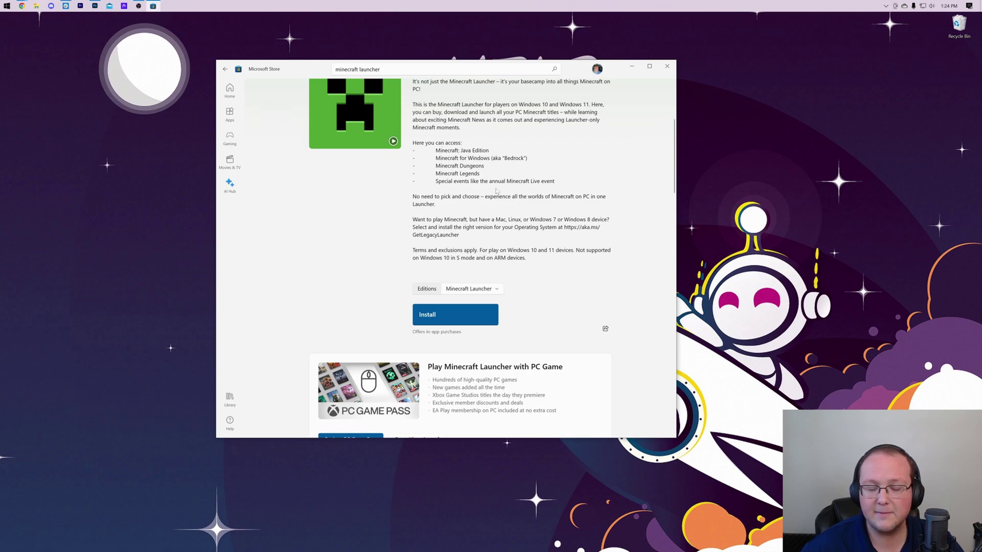
left_click(454, 310)
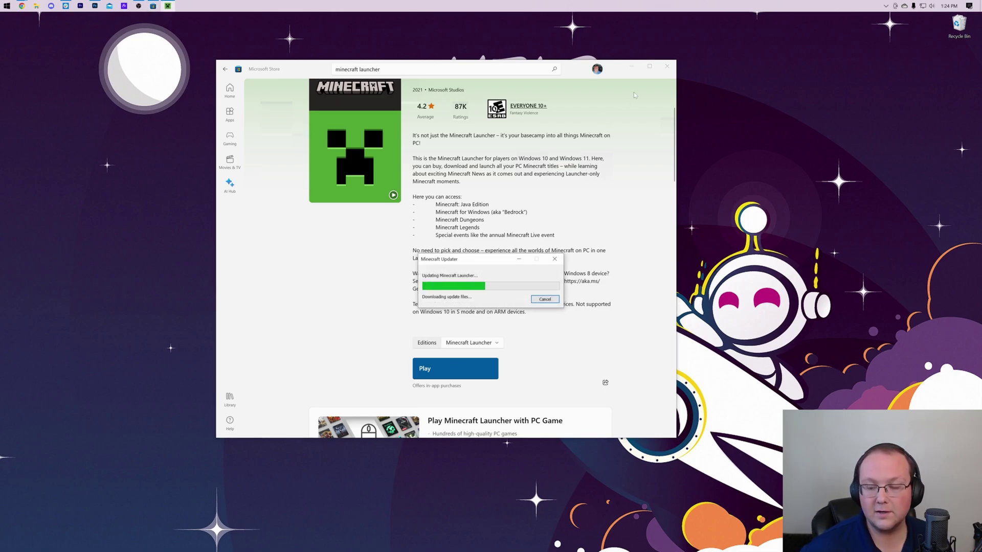
left_click(668, 65)
Find the Xbox app through Windows search for "xbox" and open it
left_click(5, 6)
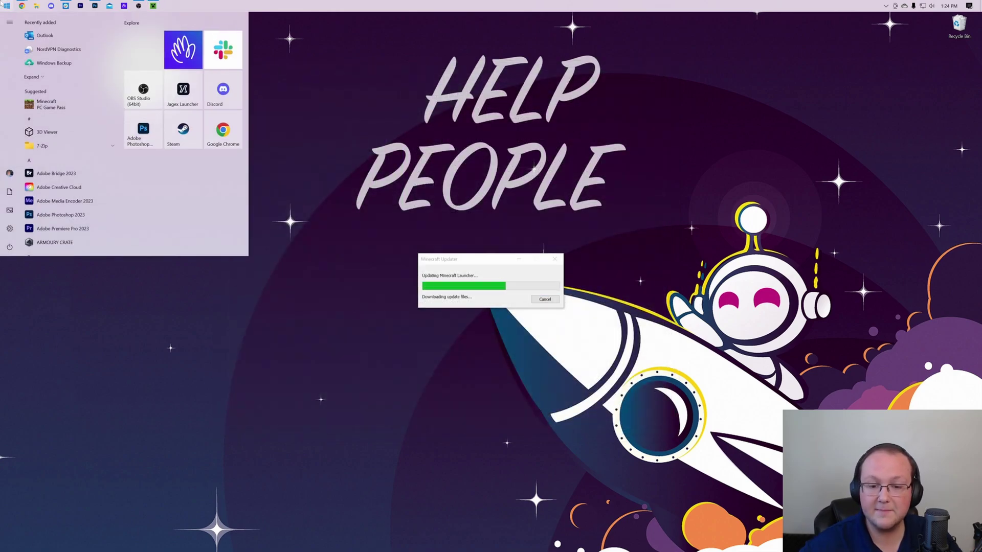
type("xbox")
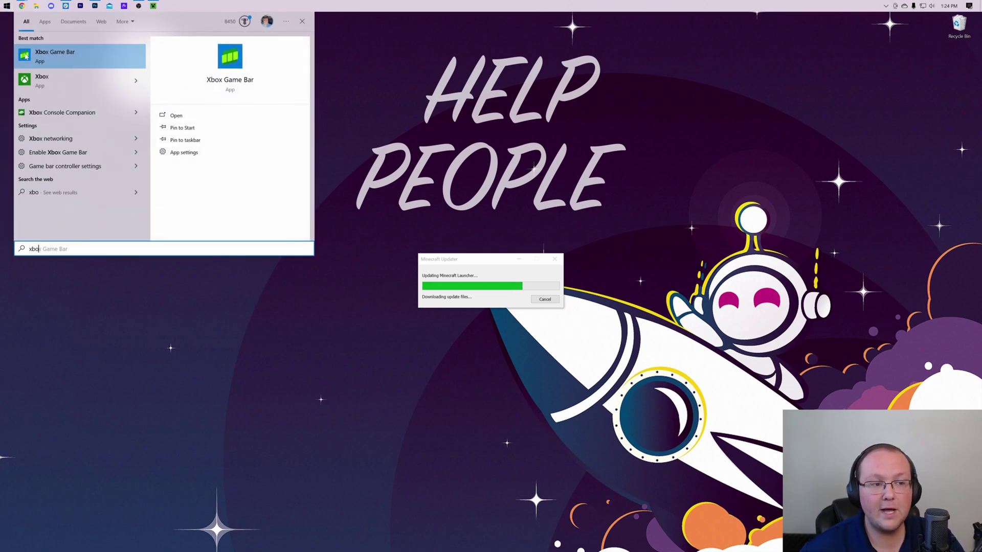
left_click(45, 84)
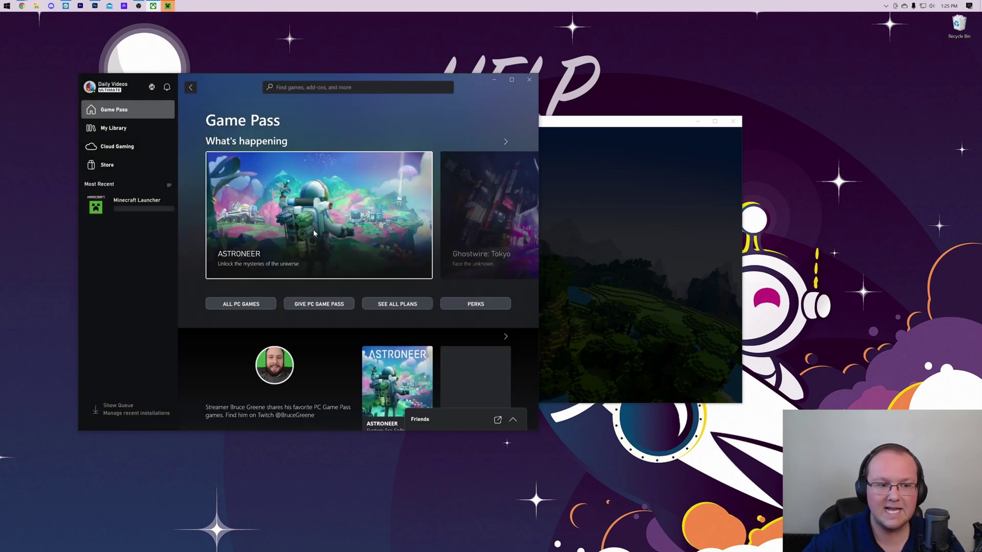
Launch the Minecraft Launcher from its Xbox app page, closing the Xbox app and the launcher's lo-fi melodies announcement
left_click(136, 215)
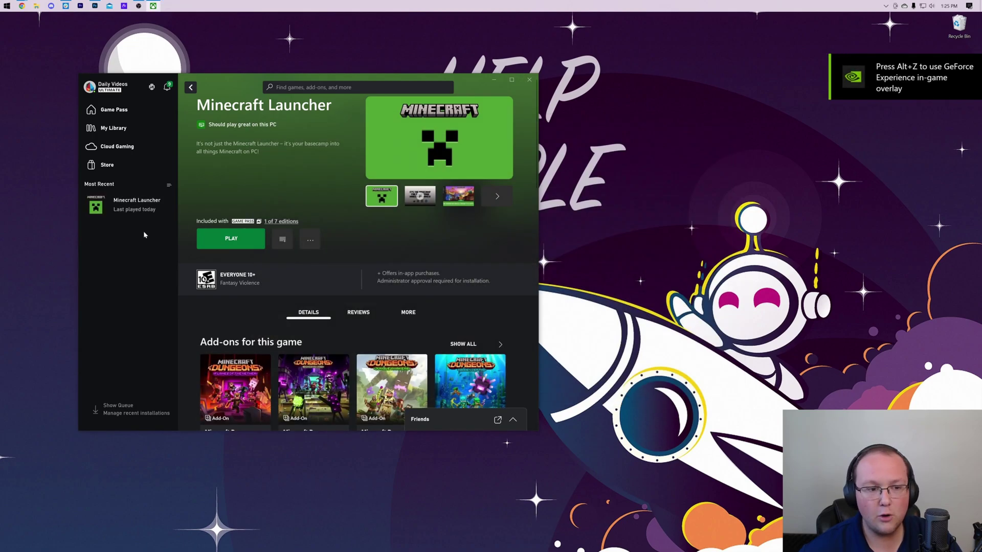
left_click(216, 236)
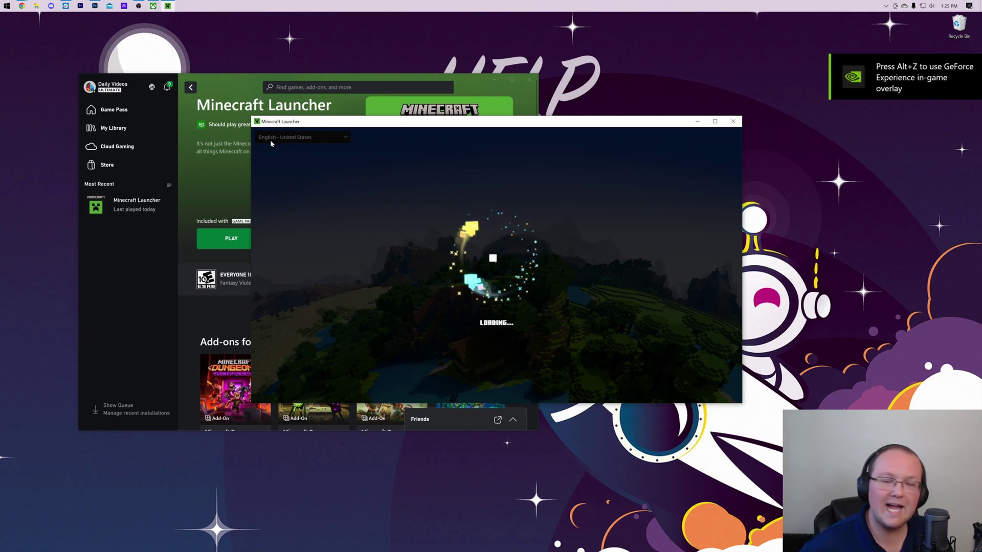
left_click(530, 80)
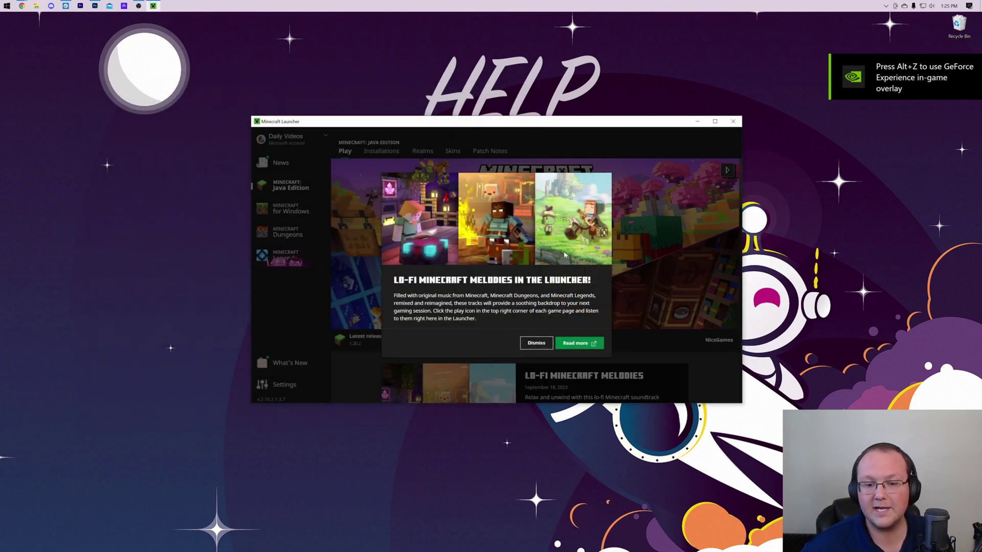
left_click(536, 342)
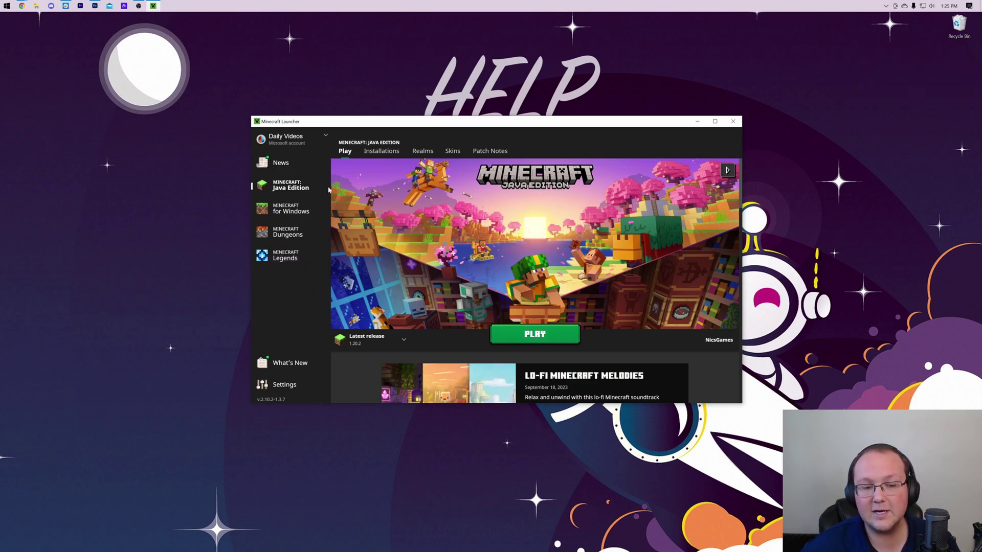
Check the available Java Edition versions and start Minecraft Java Edition with the latest release, 1.20.2
left_click(368, 339)
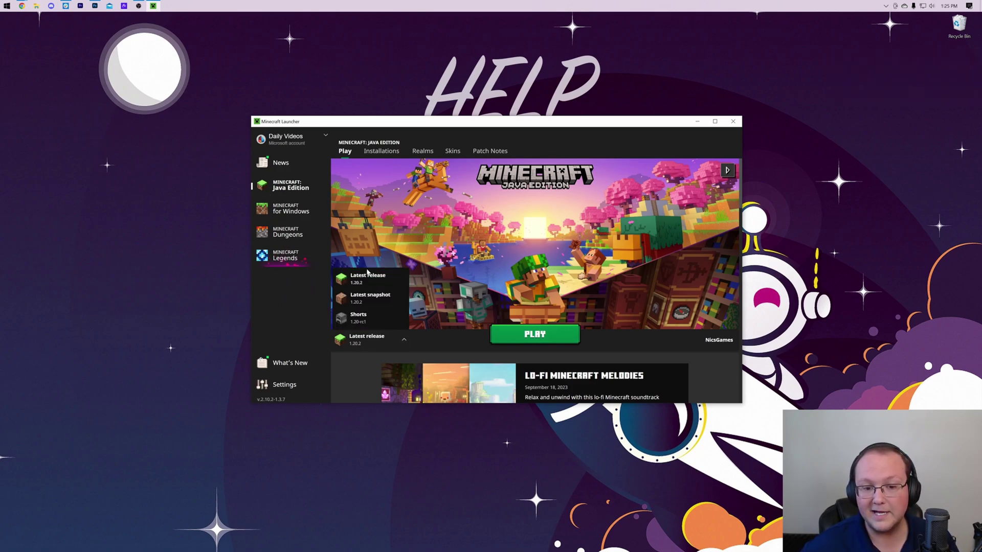
left_click(368, 317)
left_click(535, 334)
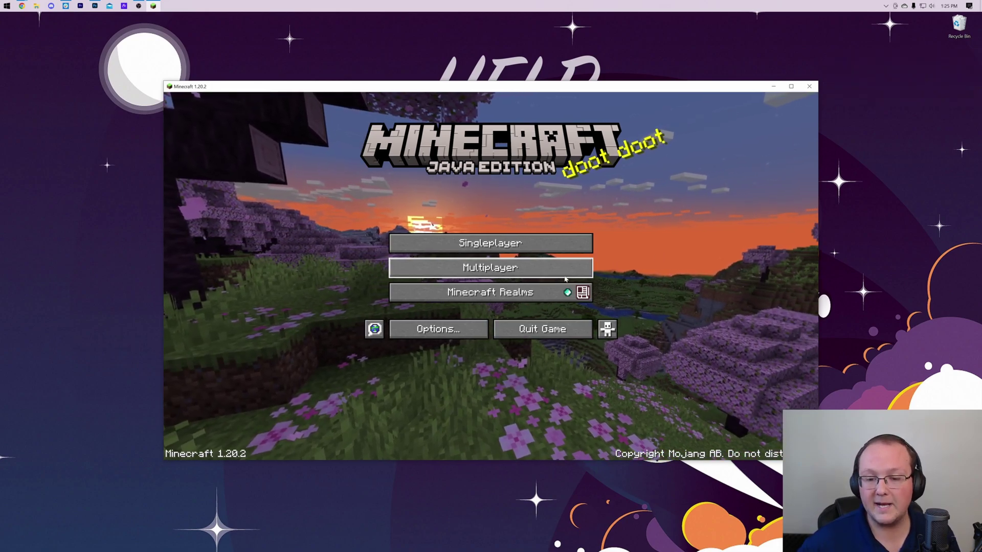
Open Minecraft's multiplayer server list, accepting the third-party online play caution
left_click(485, 264)
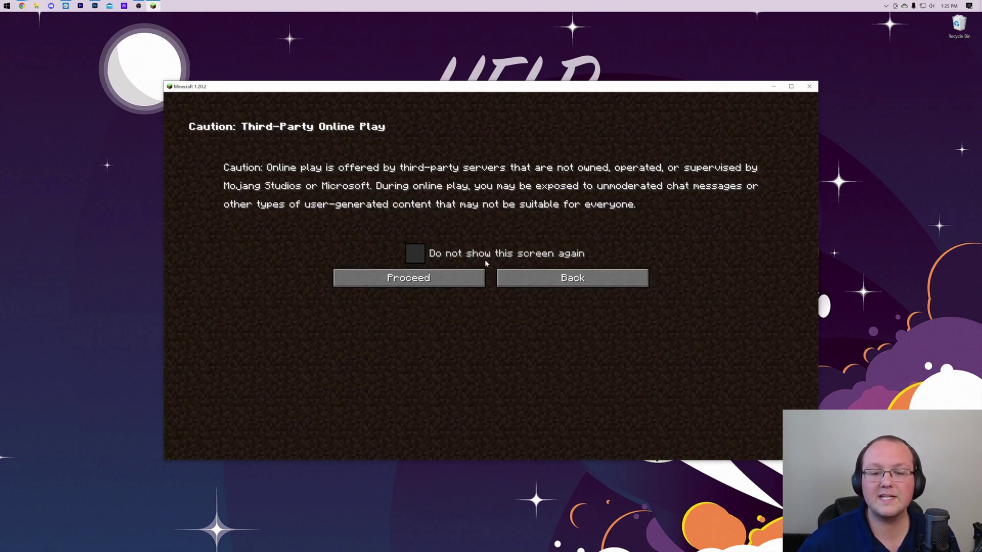
left_click(451, 277)
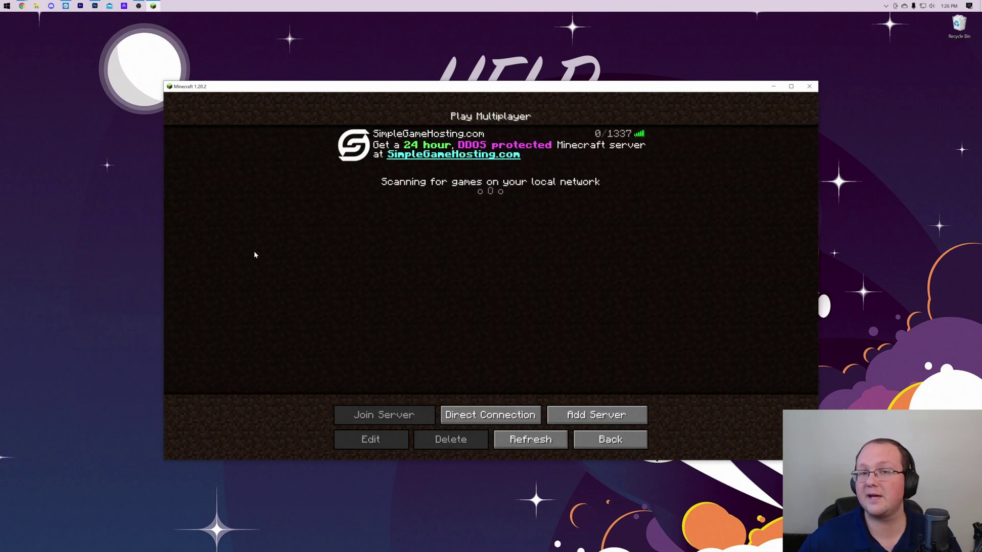